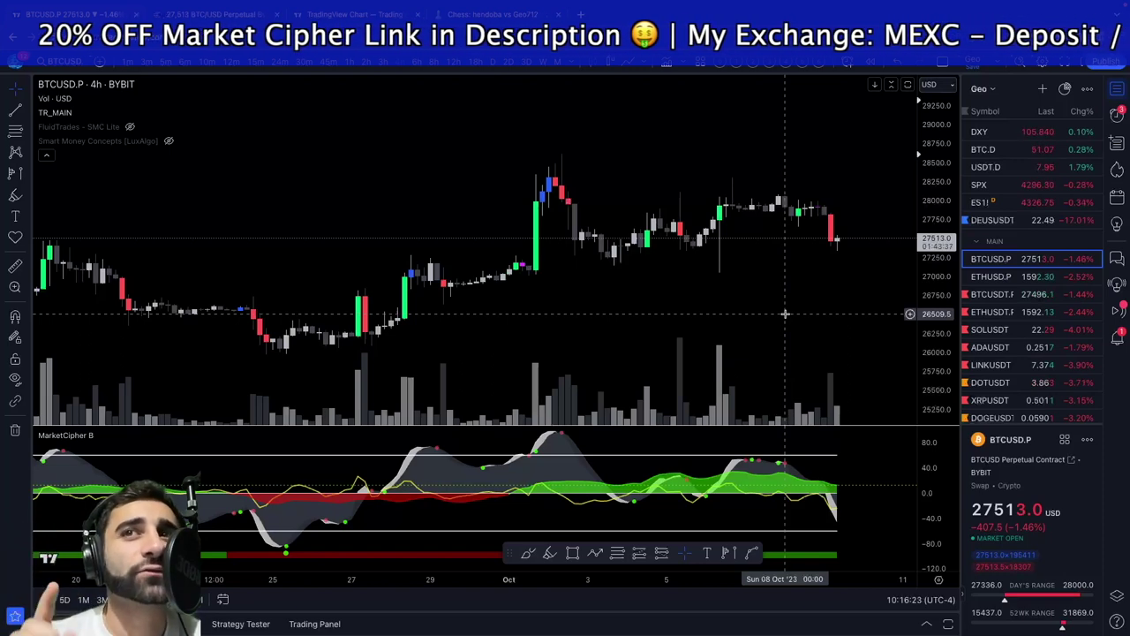
- Circle the sideways candles from 29 September to 1 October with the highlighter on the BTCUSD.P 4h chart, then undo the stroke
scroll(644, 300, up, 1)
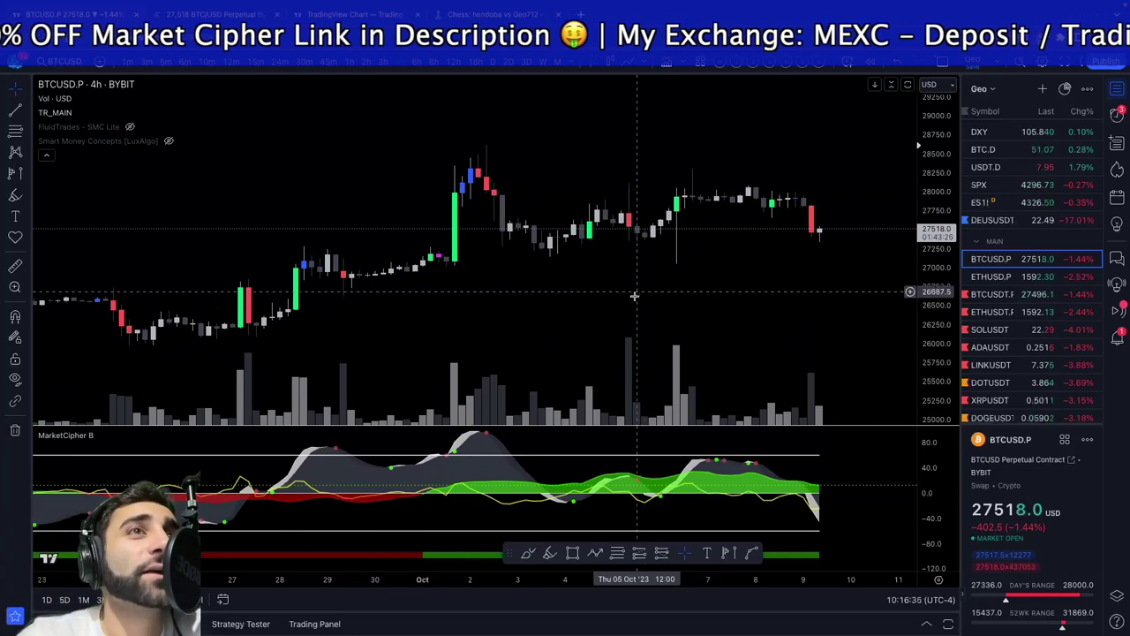
click(15, 194)
mouse_move(325, 243)
mouse_down()
mouse_move(448, 244)
mouse_move(460, 286)
mouse_move(369, 284)
mouse_move(323, 256)
mouse_move(327, 242)
mouse_up()
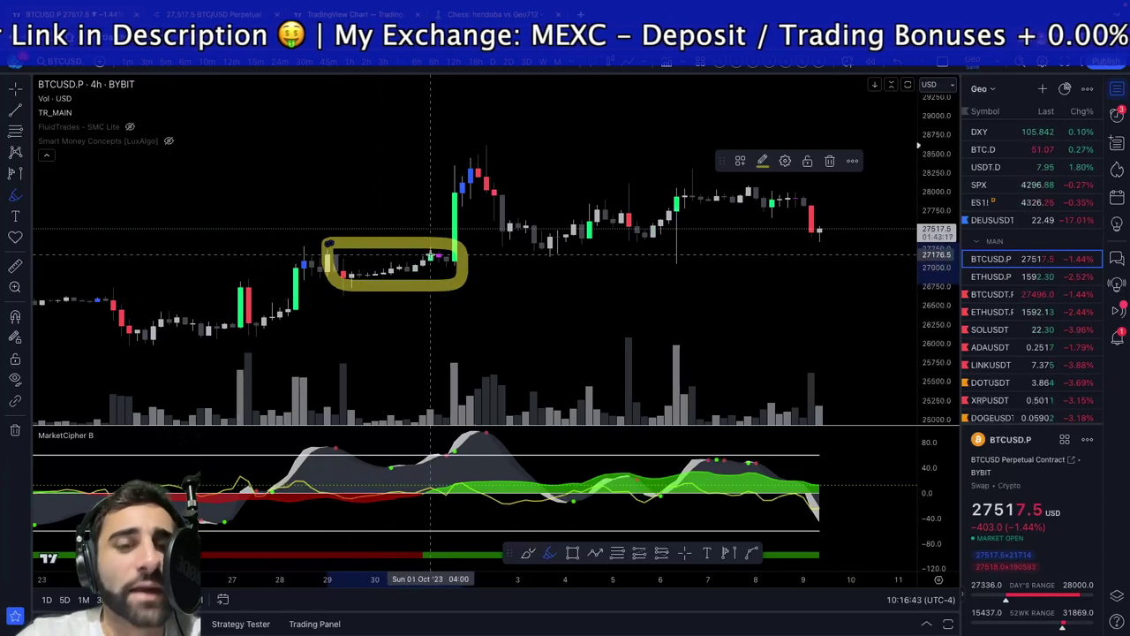
key(ctrl+z)
- Highlight the small green candle of 1 October 04:00 and the consolidation before it, undoing each highlighter stroke
drag(431, 246, 431, 265)
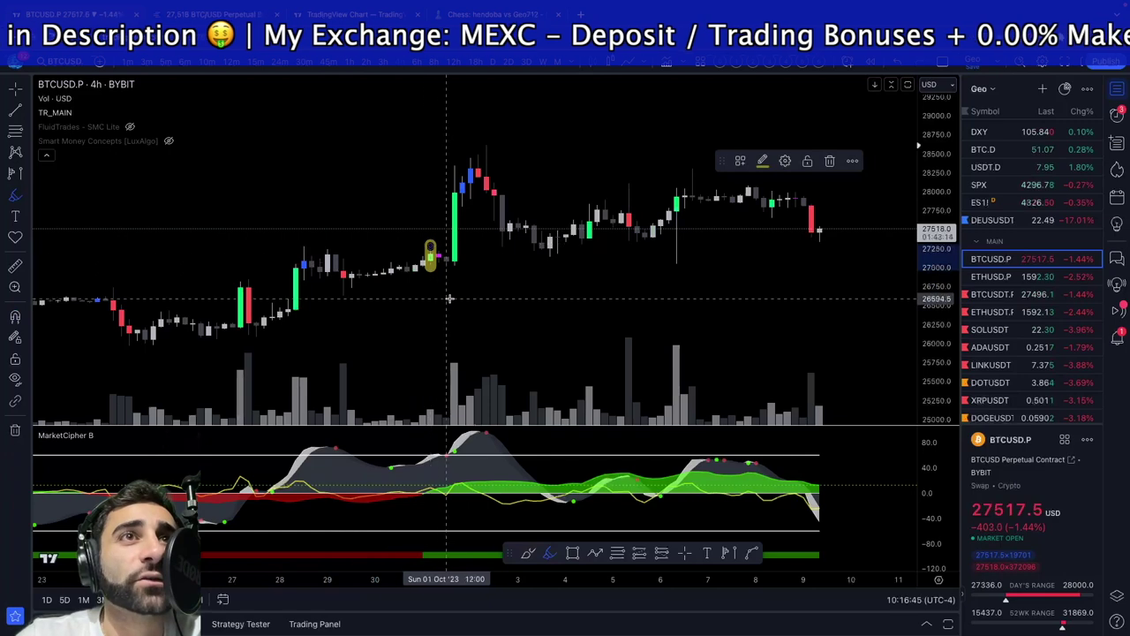
key(ctrl+z)
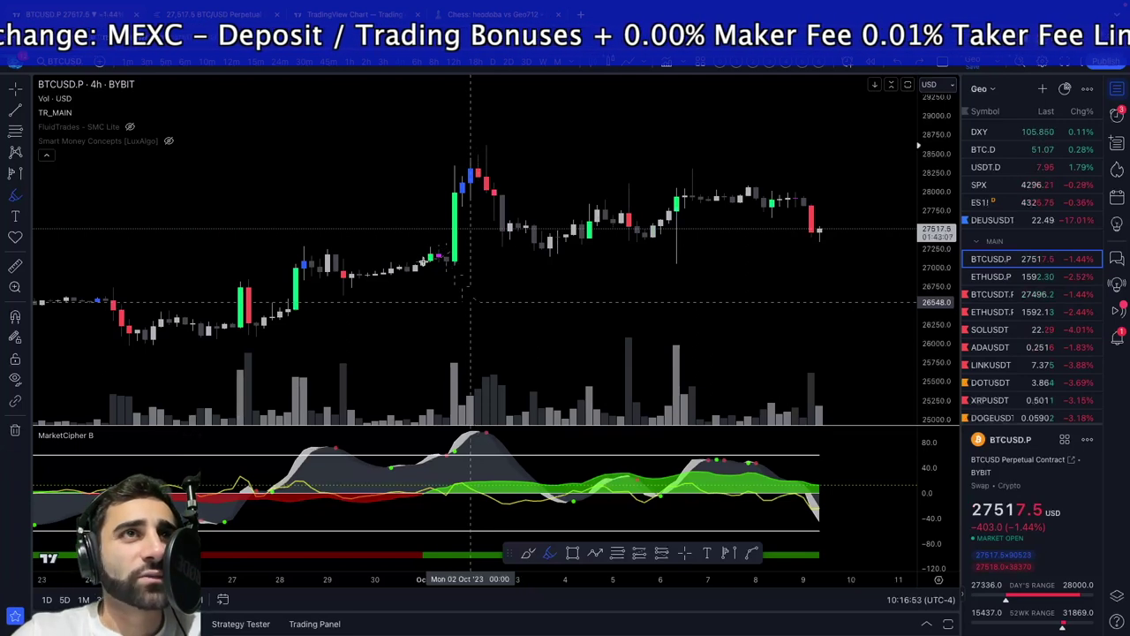
drag(431, 256, 344, 276)
key(super+z)
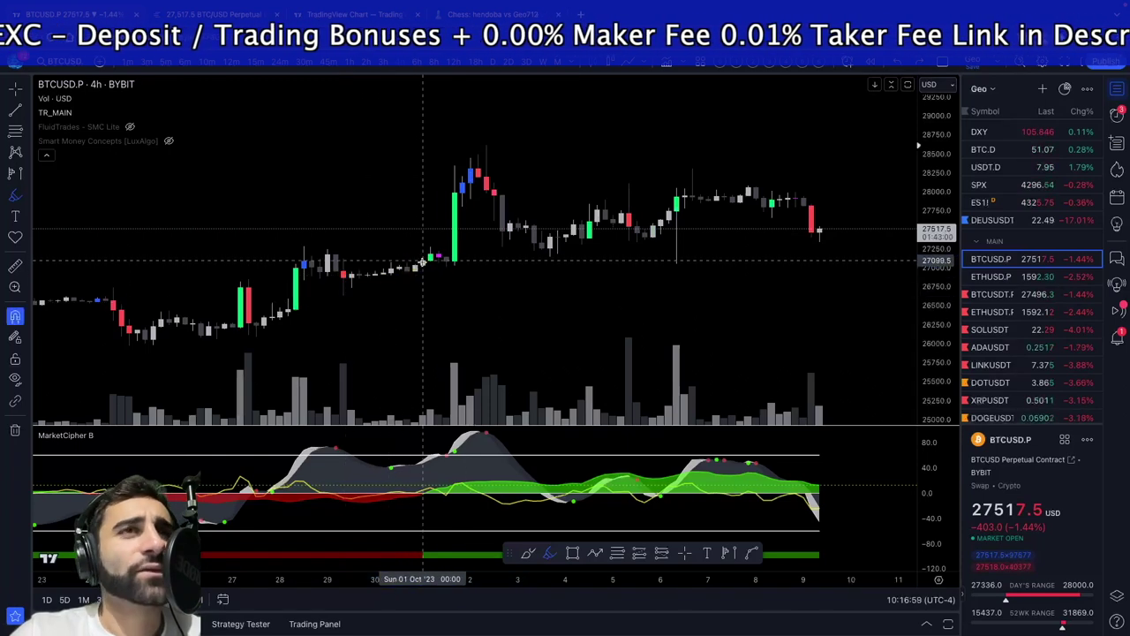
drag(430, 246, 431, 266)
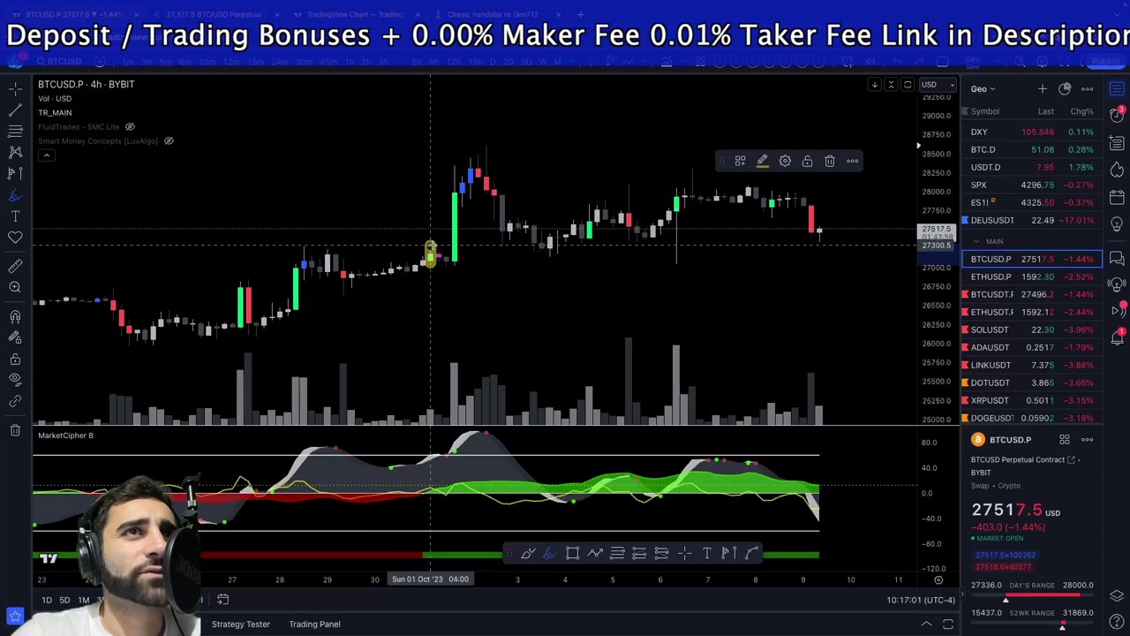
key(ctrl+z)
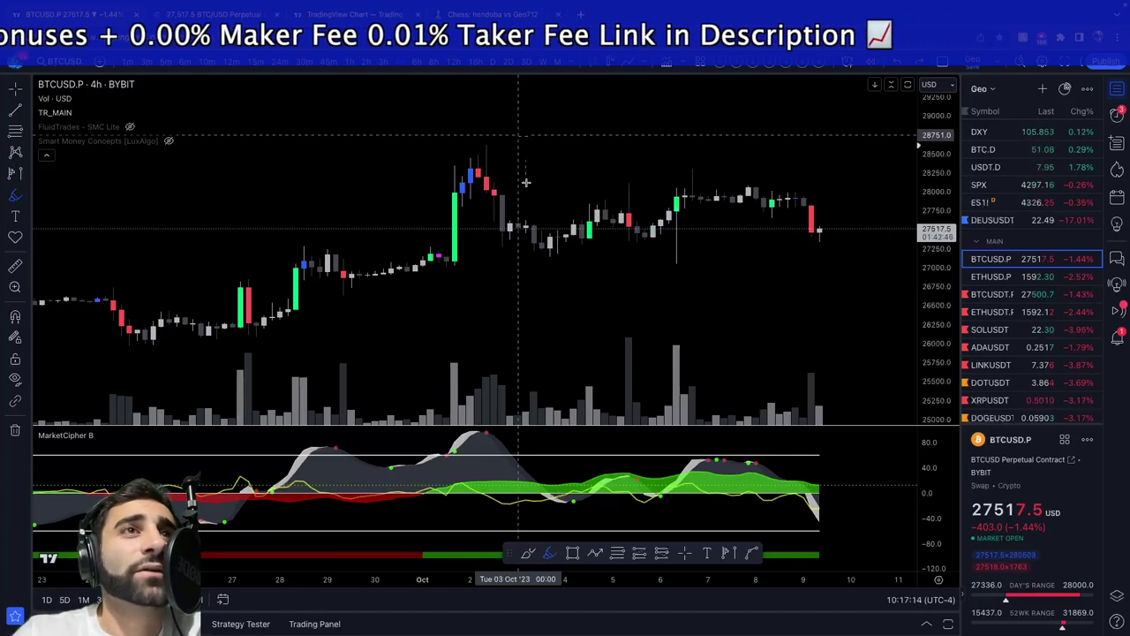
- Highlight the candles just before the large green 1 October breakout candle, including the purple one, undoing each stroke
mouse_move(445, 249)
mouse_down()
mouse_move(378, 246)
mouse_move(389, 285)
mouse_move(438, 248)
mouse_up()
key(ctrl+z)
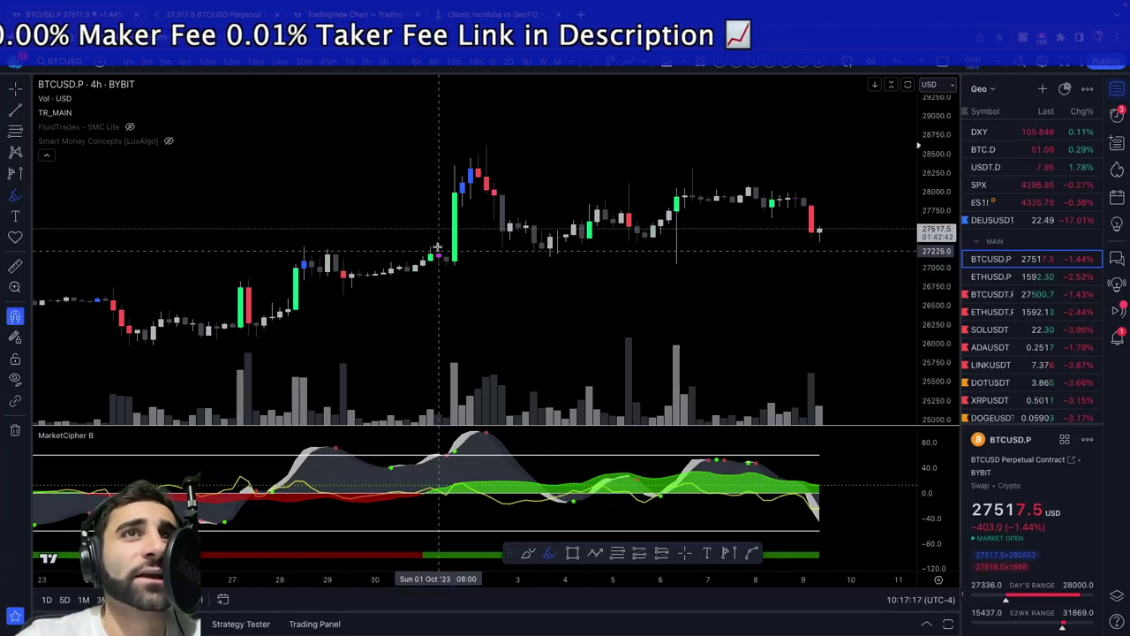
mouse_move(437, 248)
mouse_down()
mouse_move(301, 242)
mouse_move(403, 283)
mouse_move(437, 239)
mouse_up()
key(ctrl+z)
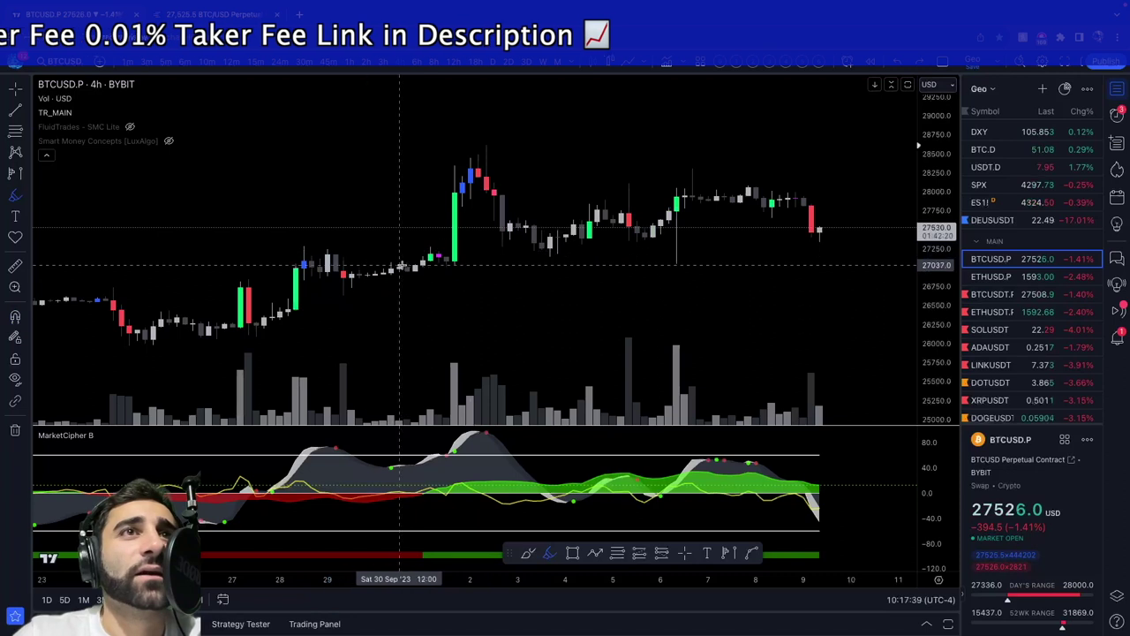
scroll(477, 268, up, 1)
drag(421, 248, 421, 244)
key(ctrl+z)
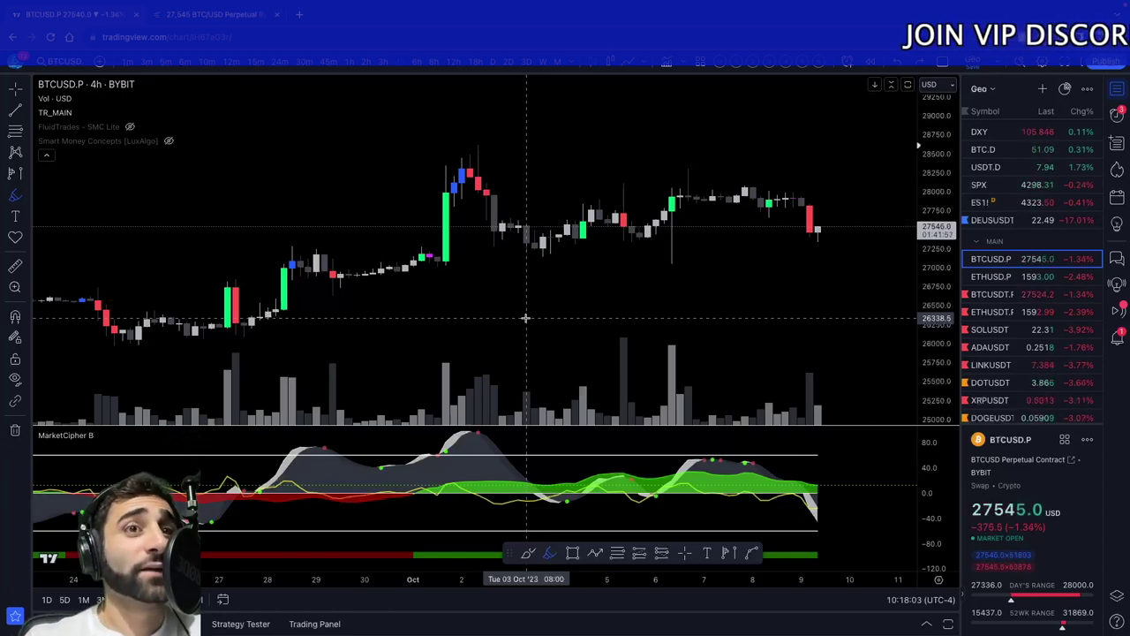
- Highlight the steep mid-August sell-off, undo the stroke, and return to the early October candles
scroll(521, 320, down, 3)
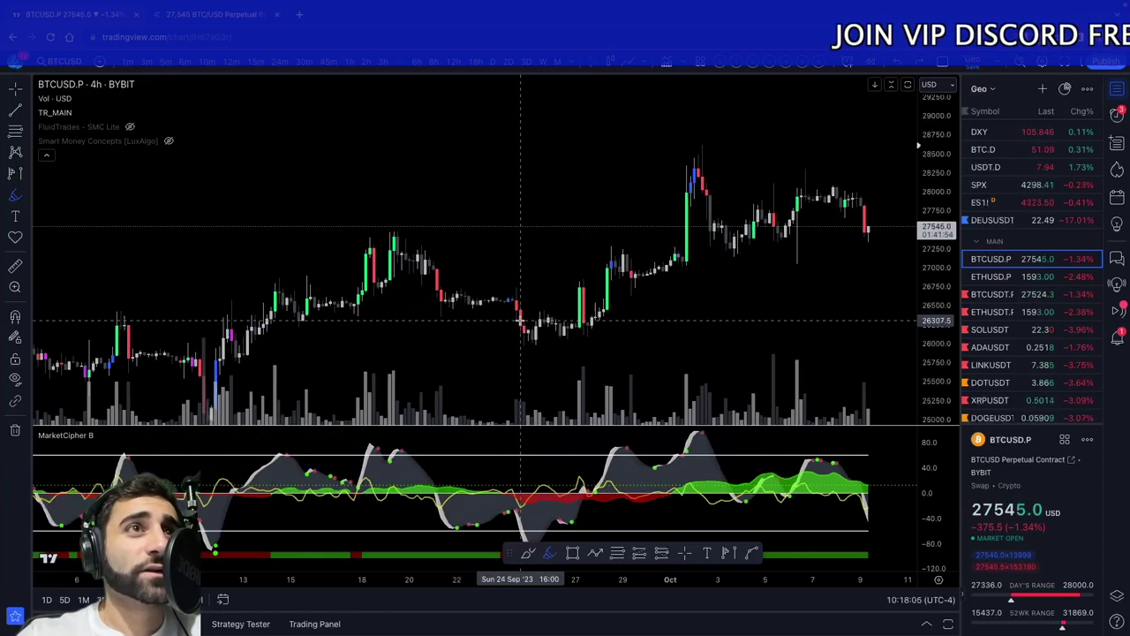
scroll(517, 319, down, 4)
drag(231, 106, 240, 136)
key(super+z)
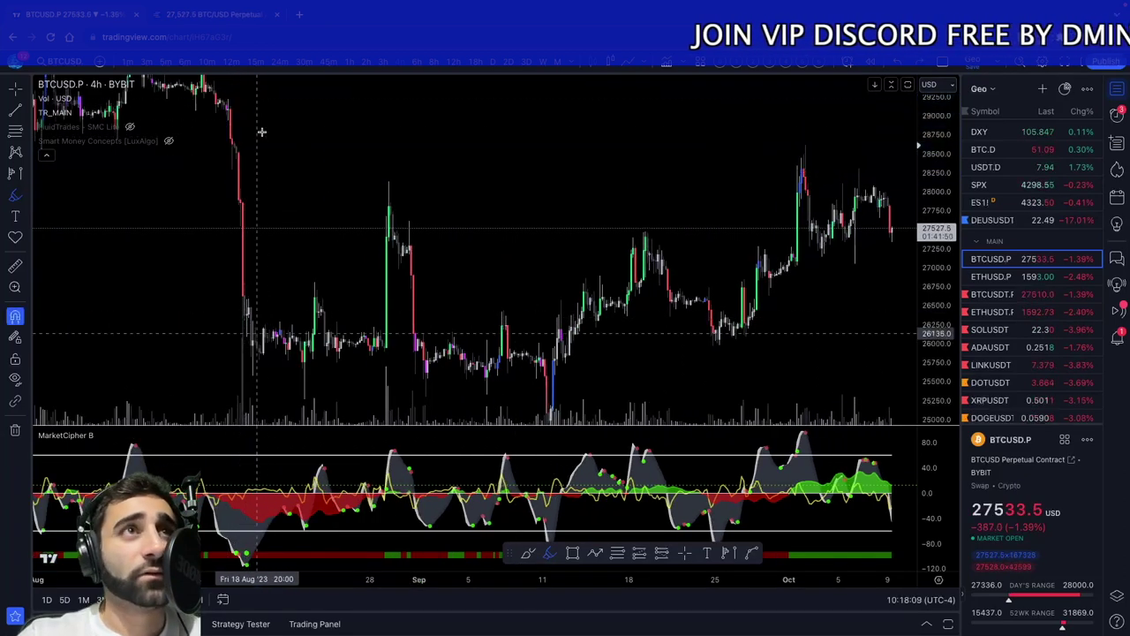
scroll(681, 188, up, 5)
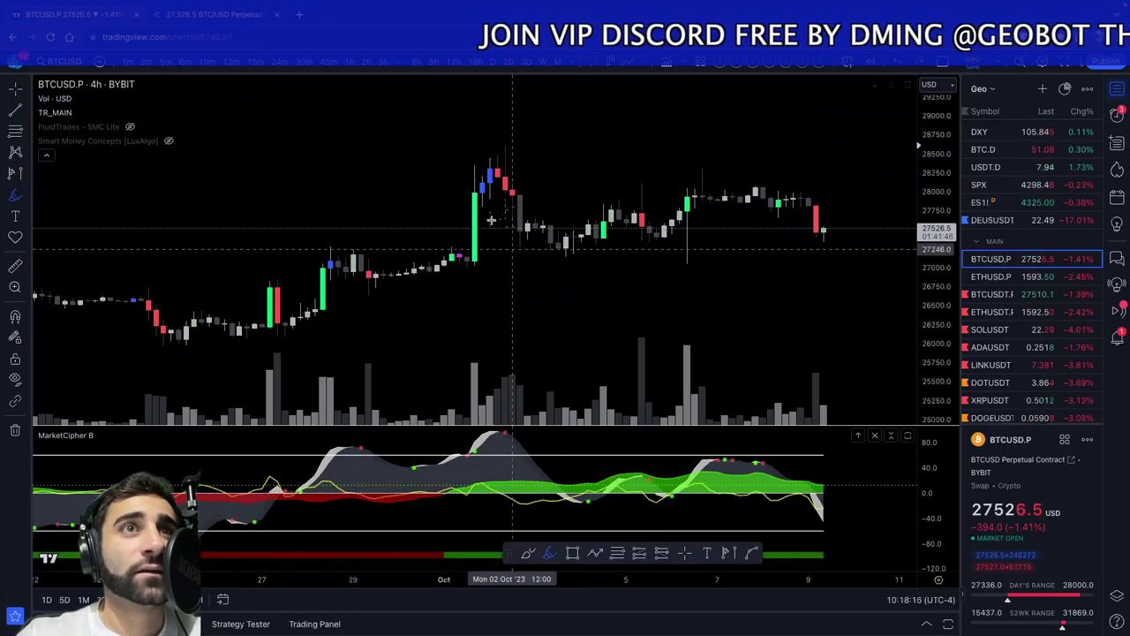
scroll(521, 455, up, 2)
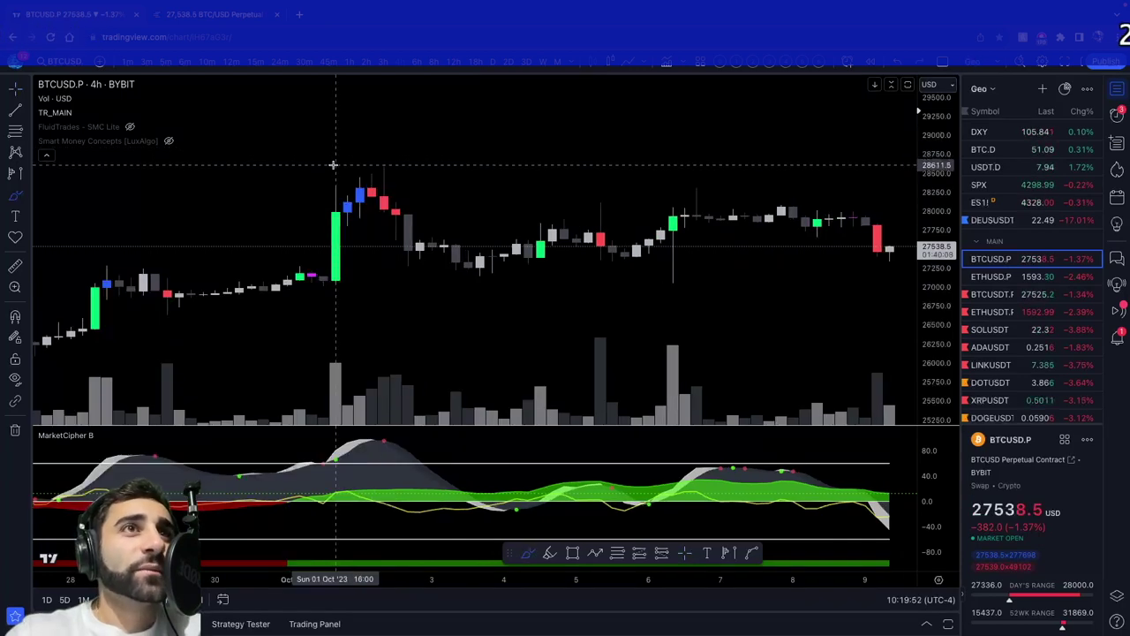
- Brush an arc above the 2 October peak and a loop around the large green breakout candle, deleting each mark
drag(336, 163, 356, 160)
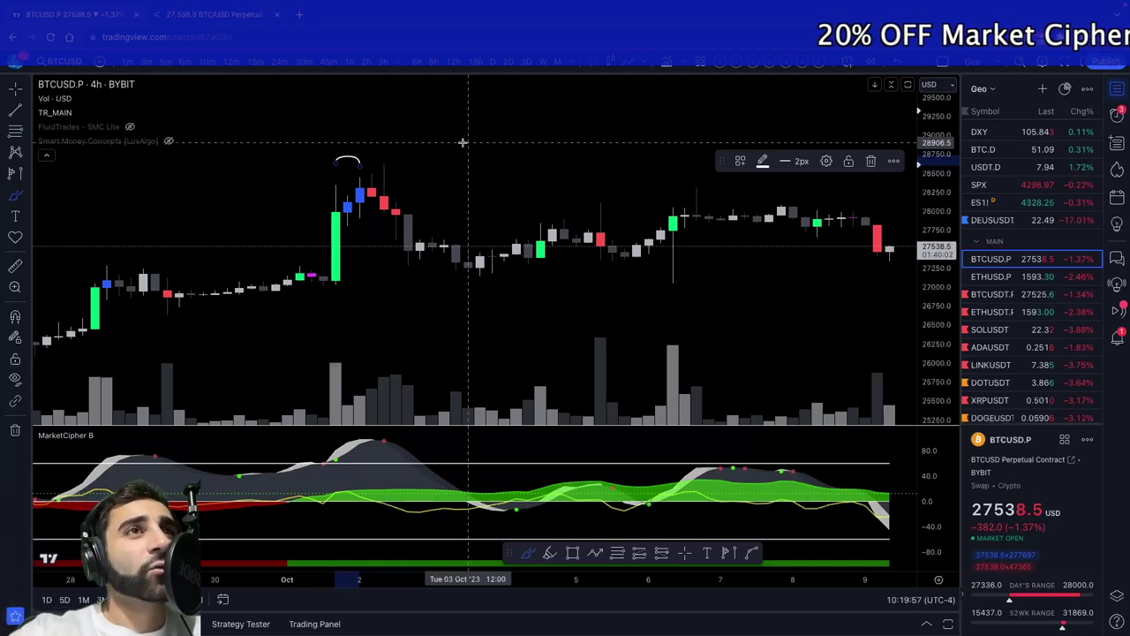
key(Delete)
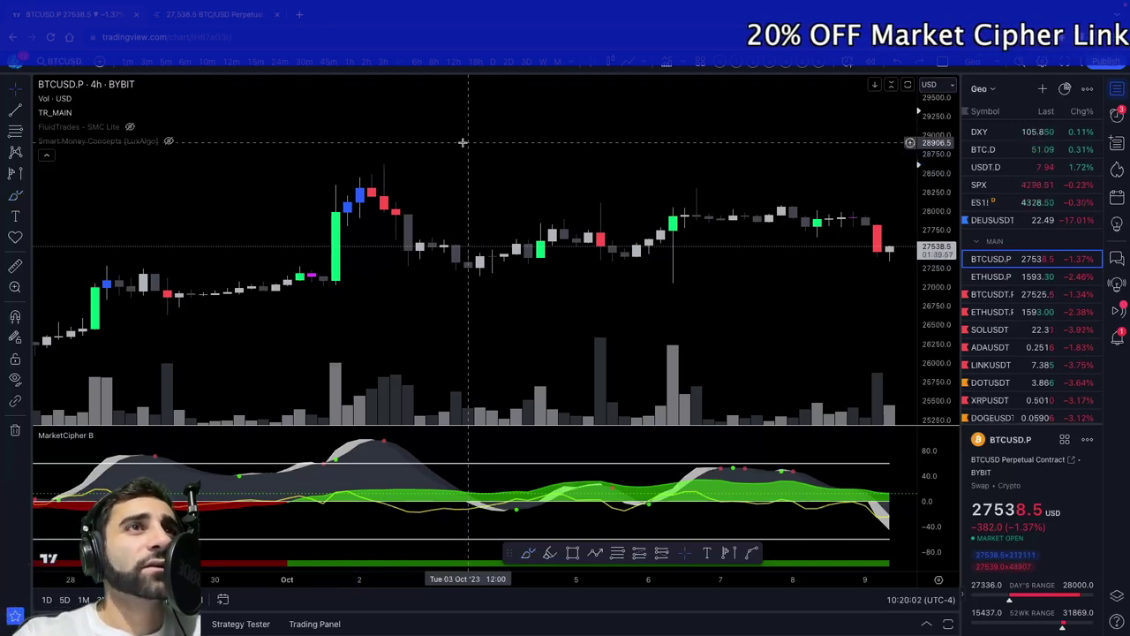
mouse_move(378, 168)
mouse_down()
mouse_move(355, 223)
mouse_move(380, 174)
mouse_move(308, 265)
mouse_move(349, 198)
mouse_up()
key(Delete)
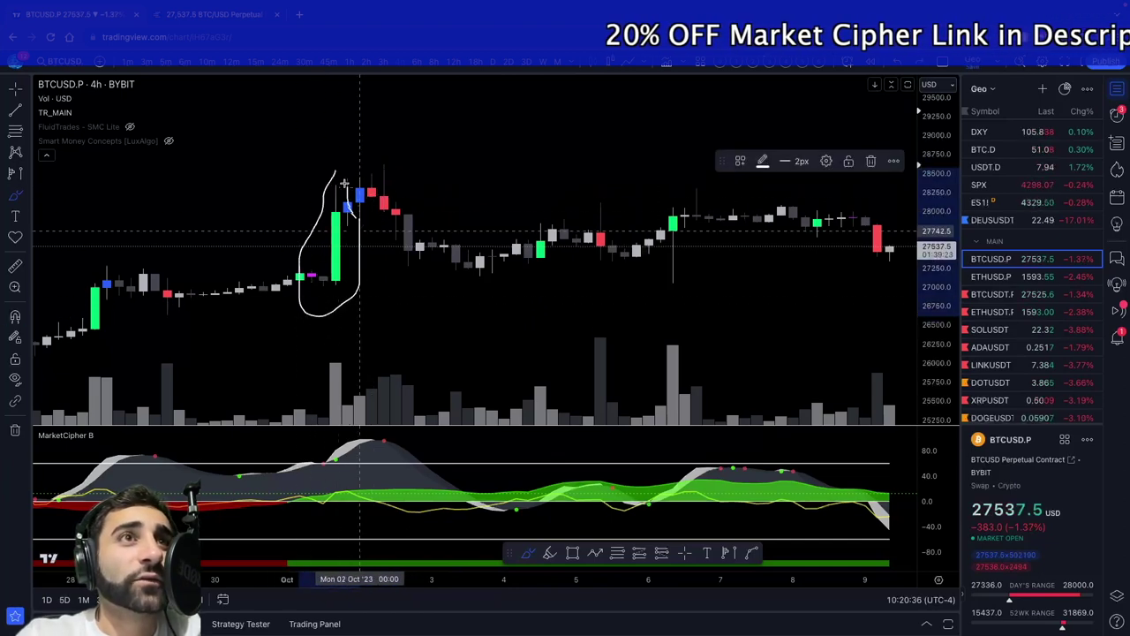
key(Delete)
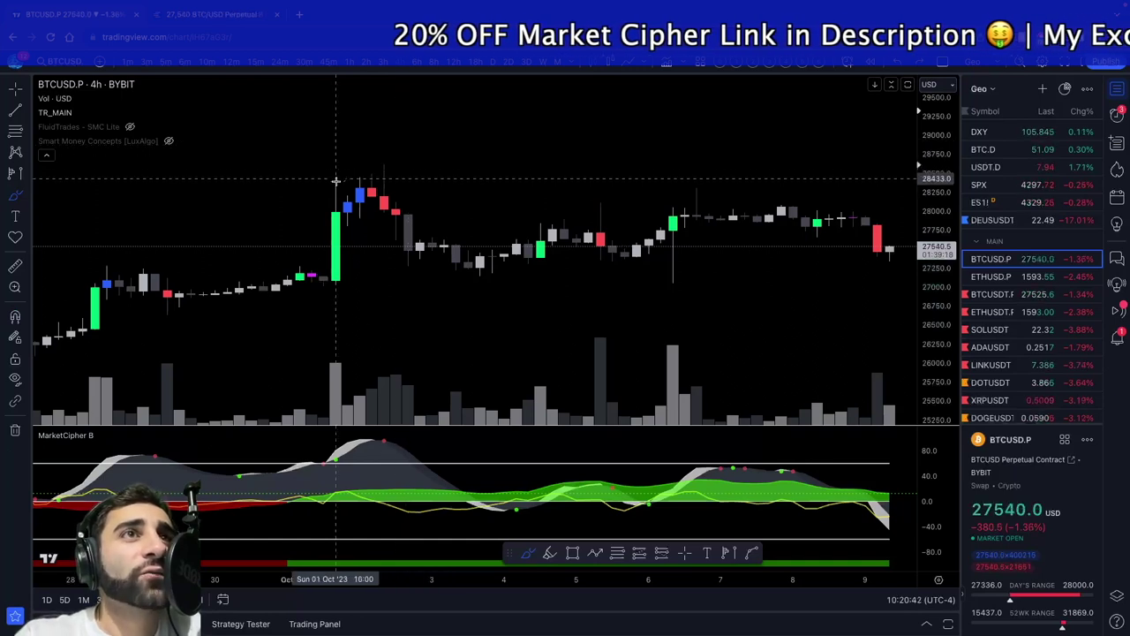
- Brush a mark from the base of the 1 October breakout candle up toward the 2 October high, then undo it
mouse_move(303, 267)
mouse_down()
mouse_move(319, 243)
mouse_move(320, 186)
mouse_move(360, 172)
mouse_up()
key(ctrl+z)
key(ctrl+z)
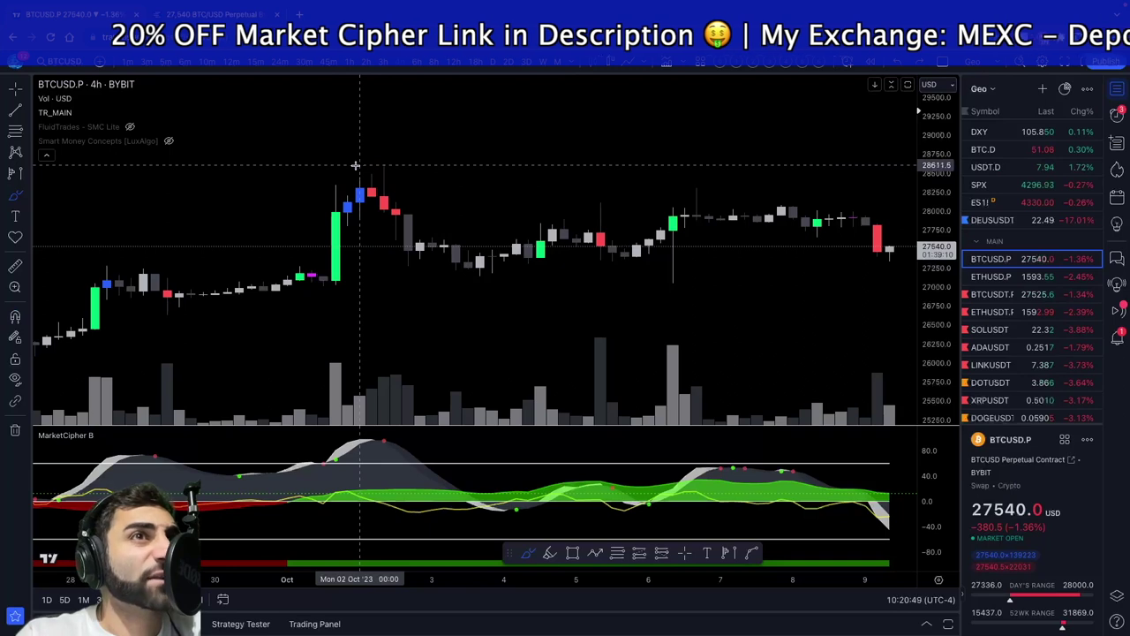